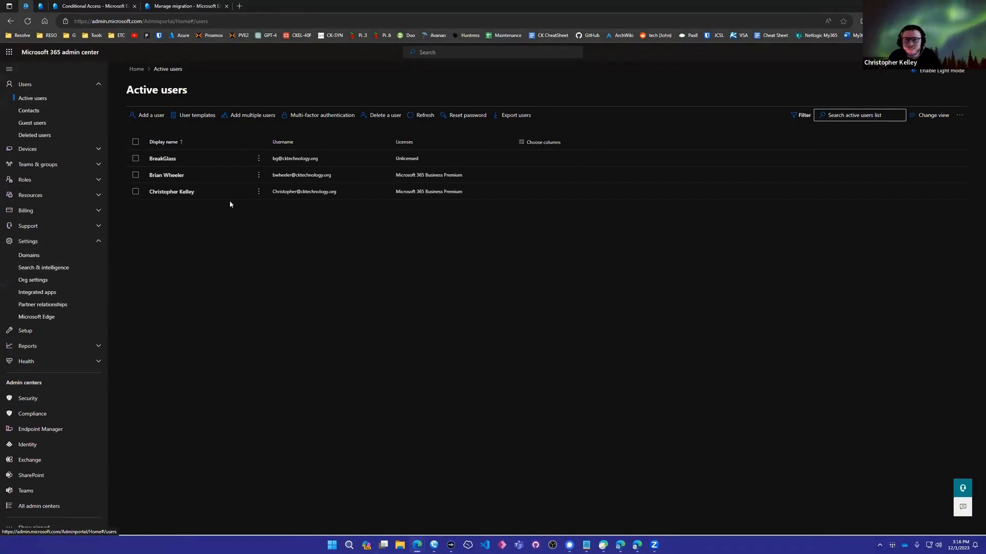
Open multi-factor authentication from the Active users page, and bring up the Active users page in the resulting admin center tab
{"action": "left_click", "coordinate": [318, 116]}
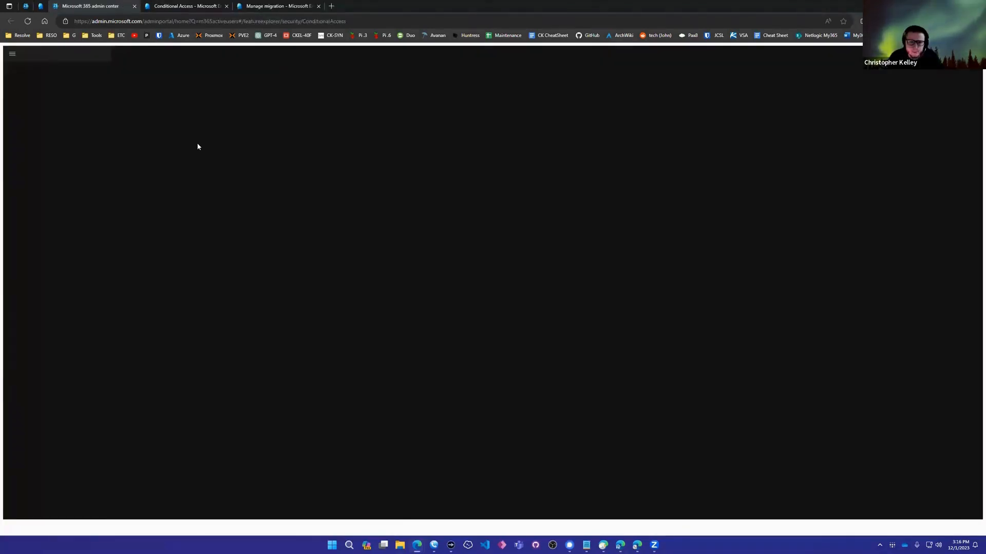
{"action": "left_click", "coordinate": [29, 5]}
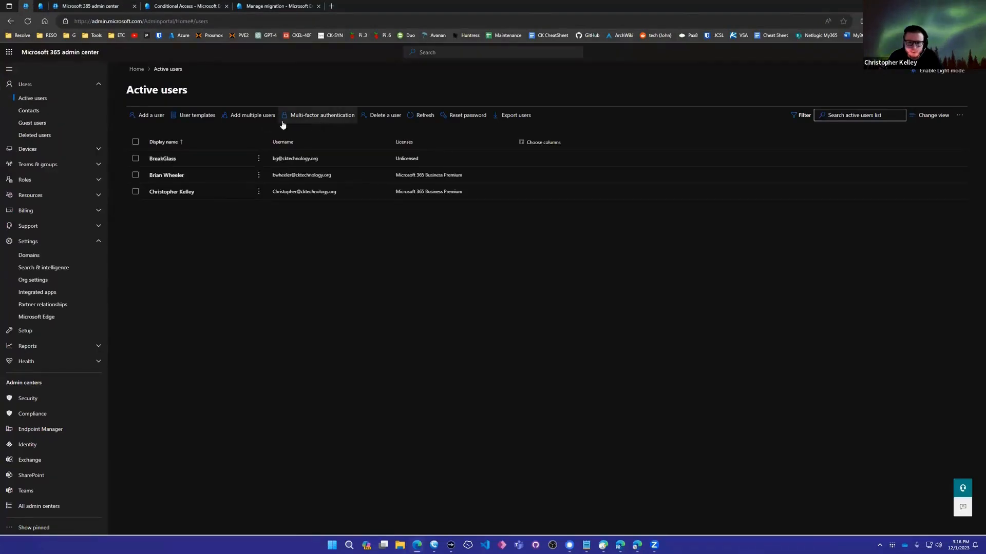
{"action": "left_click", "coordinate": [90, 5]}
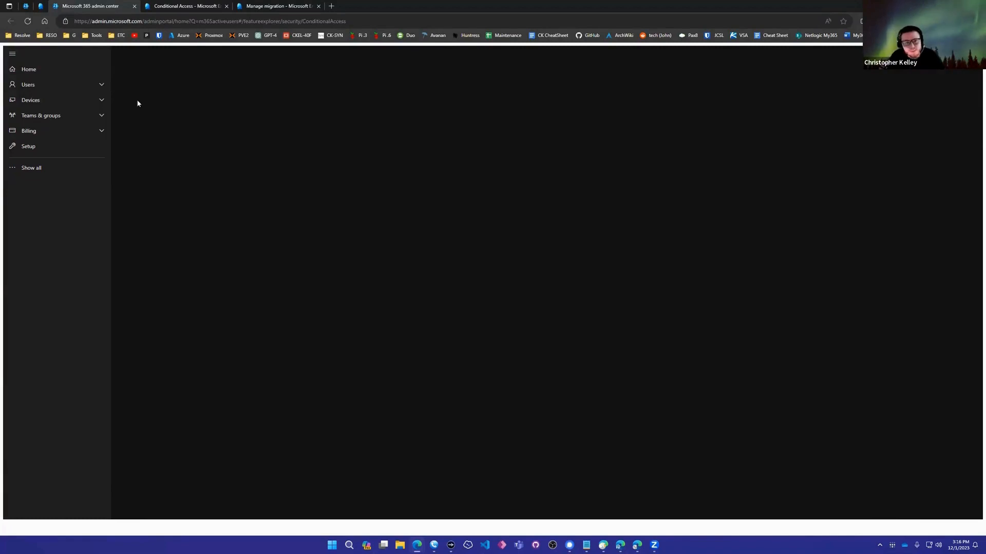
{"action": "left_click", "coordinate": [77, 172]}
{"action": "left_click", "coordinate": [72, 83]}
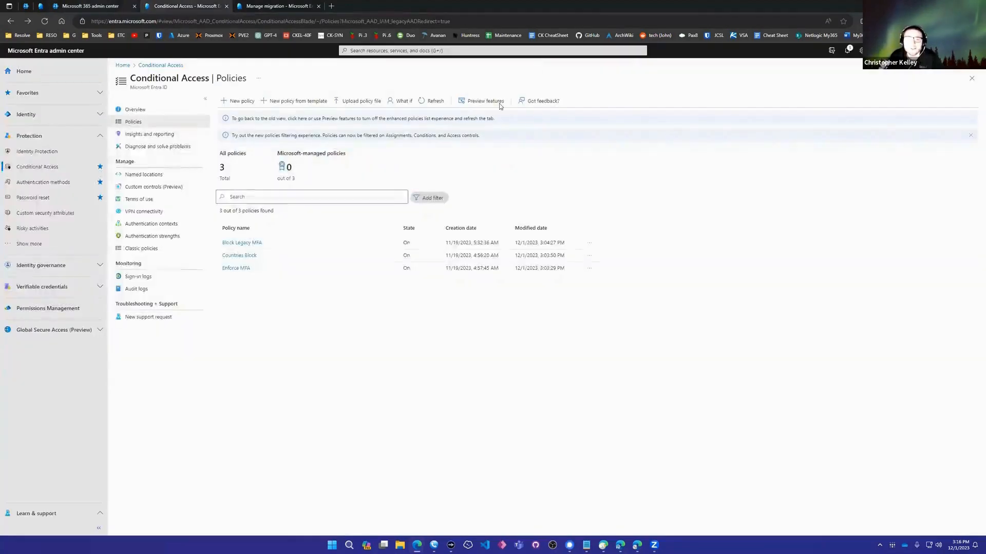
Check the ConditionalAccess address behind the multi-factor authentication link, close that tab, and open the Enforce MFA policy in Conditional Access
{"action": "left_click", "coordinate": [180, 5]}
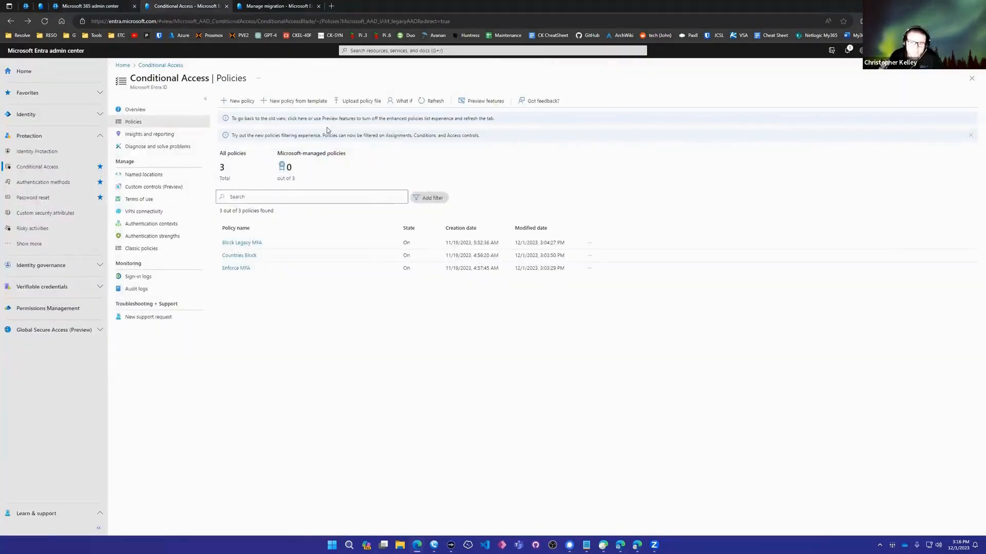
{"action": "left_click", "coordinate": [98, 5]}
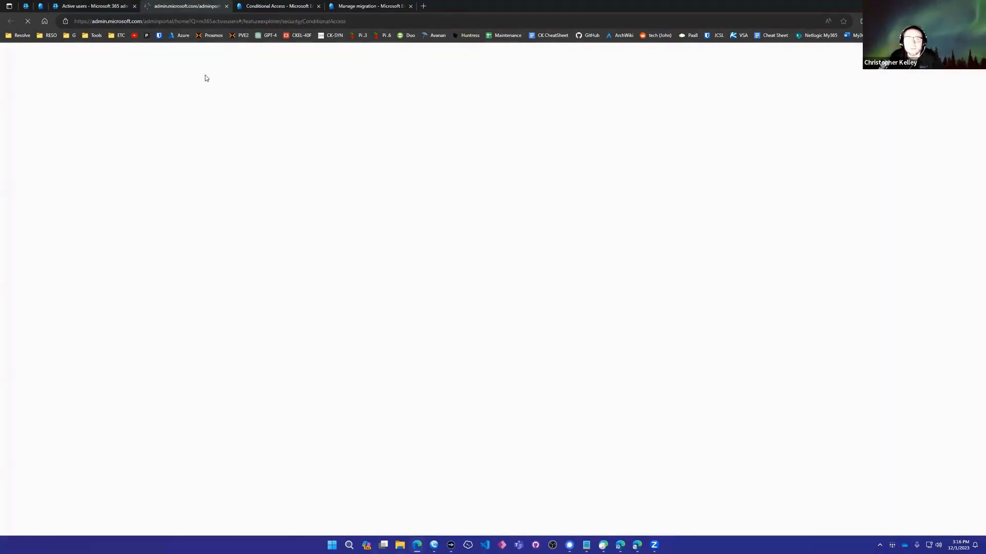
{"action": "double_click", "coordinate": [318, 22]}
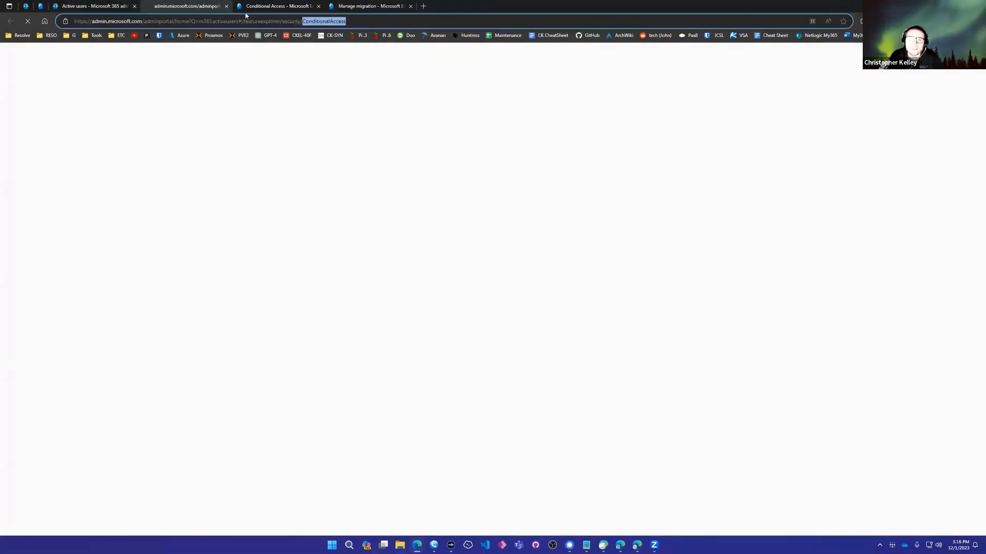
{"action": "left_click", "coordinate": [227, 7]}
{"action": "left_click", "coordinate": [173, 6]}
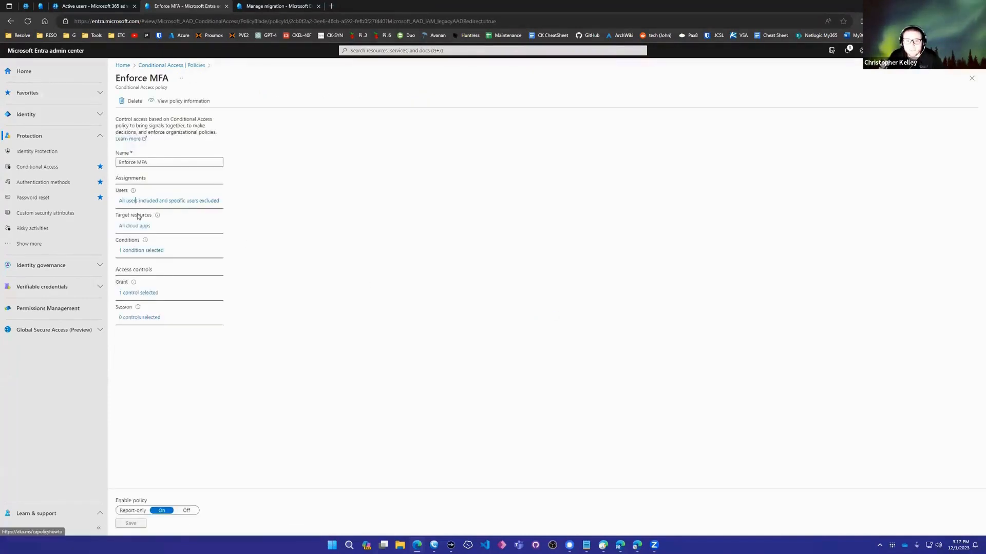
Review the Enforce MFA policy's included and excluded users and its target resources
{"action": "left_click", "coordinate": [136, 202]}
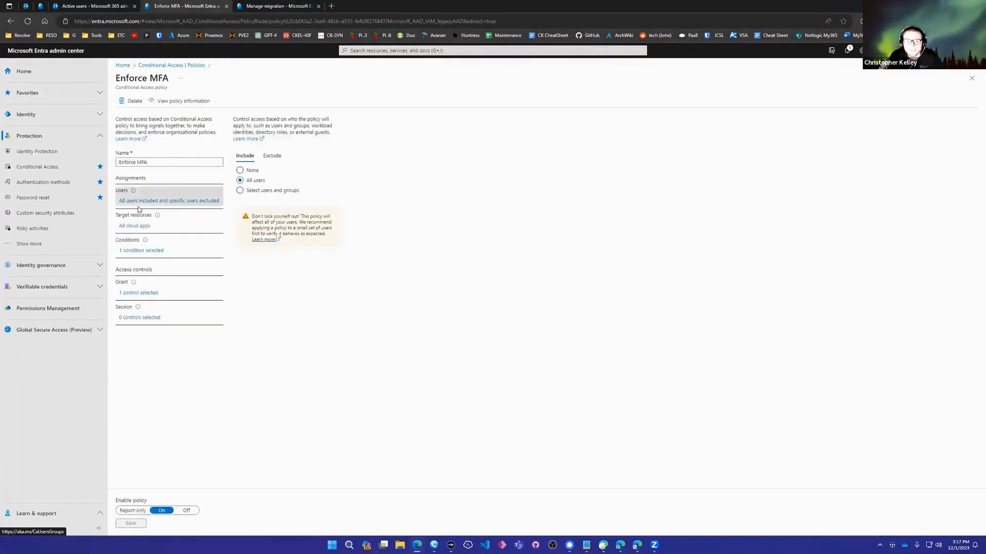
{"action": "left_click", "coordinate": [274, 156]}
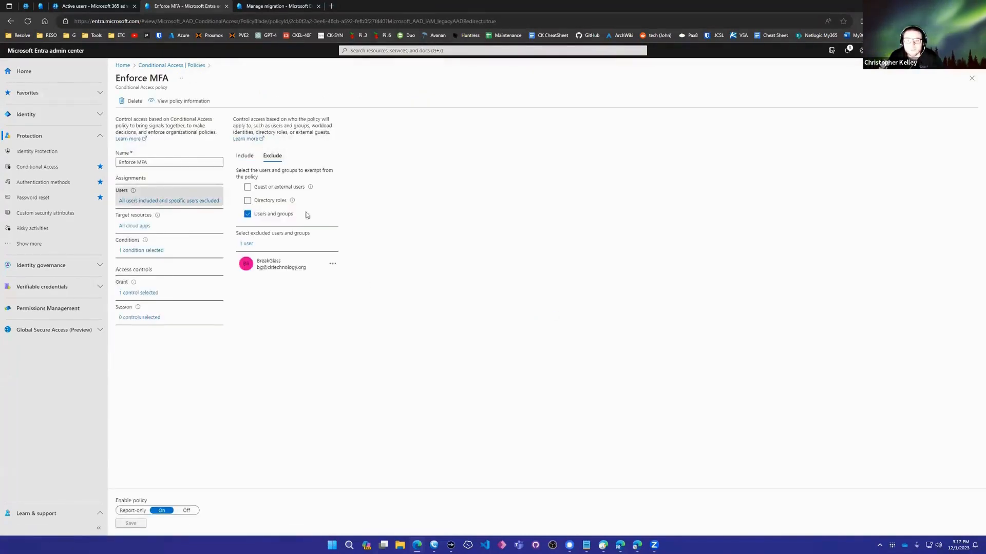
{"action": "left_click", "coordinate": [248, 161]}
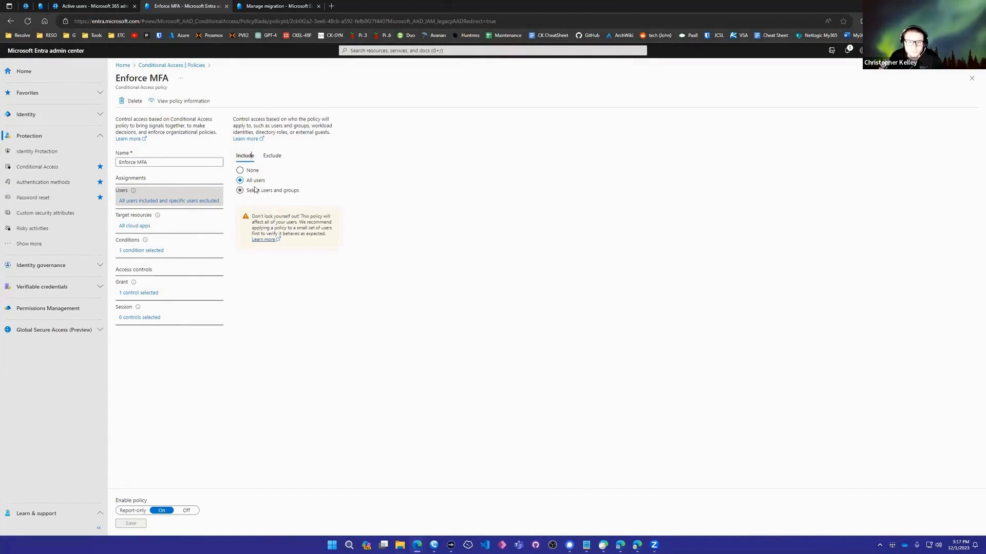
{"action": "left_click", "coordinate": [136, 227]}
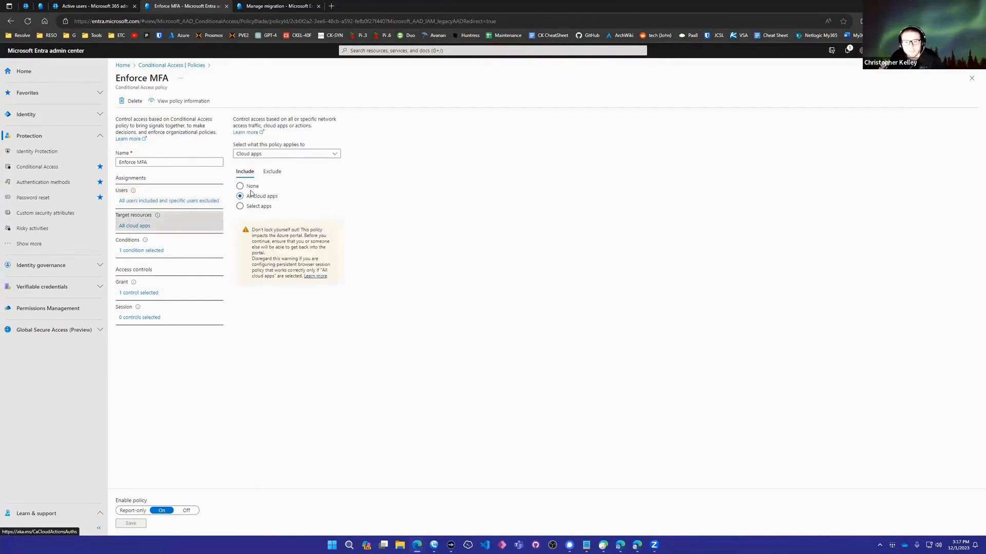
Review the included and excluded locations in the Enforce MFA policy's conditions
{"action": "left_click", "coordinate": [161, 251]}
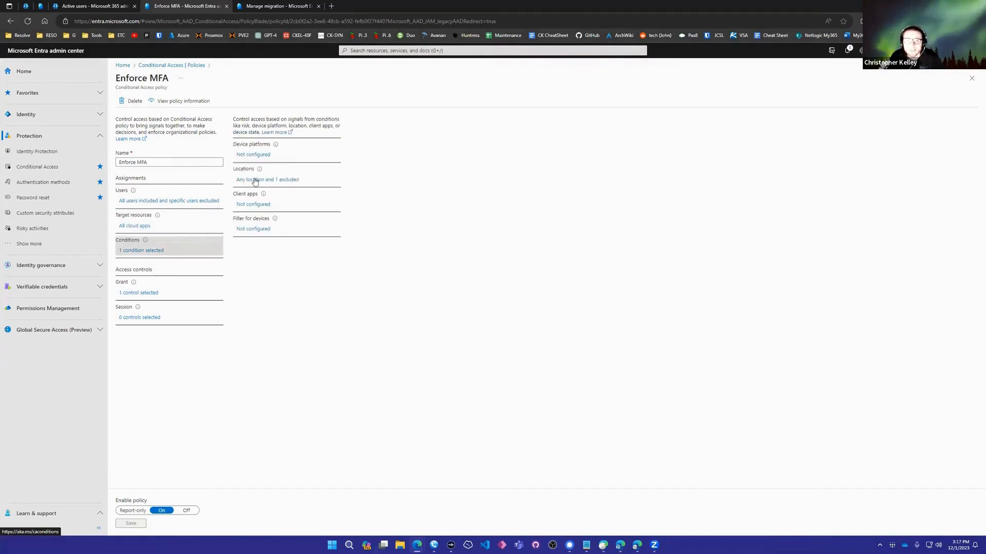
{"action": "left_click", "coordinate": [272, 180]}
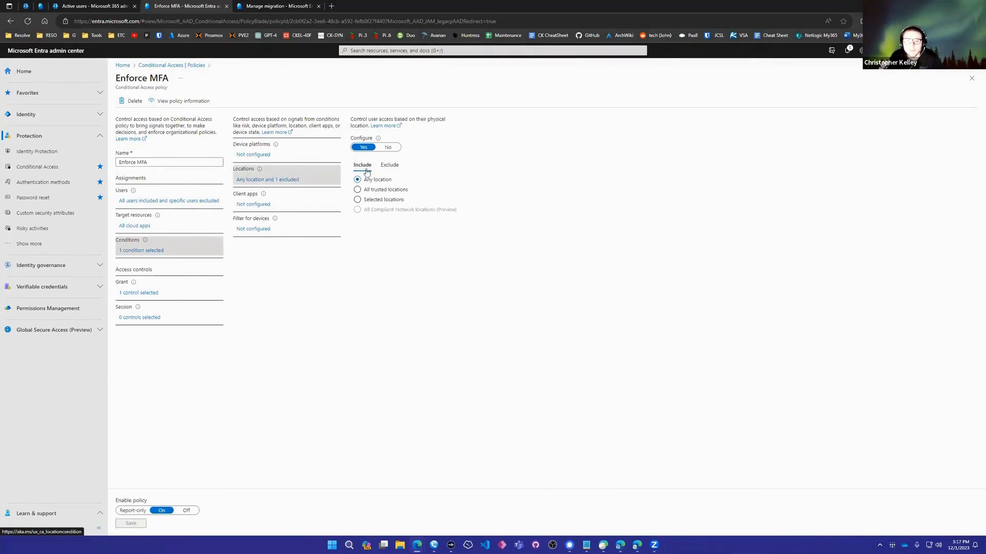
{"action": "left_click", "coordinate": [389, 164]}
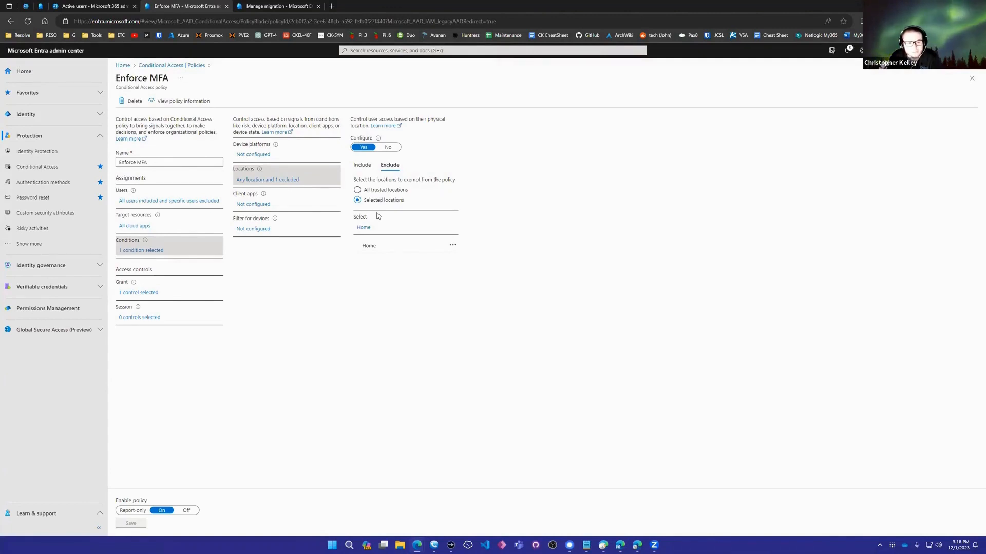
Review the Enforce MFA policy's grant and session controls, and return to the Conditional Access policies list
{"action": "left_click", "coordinate": [135, 293]}
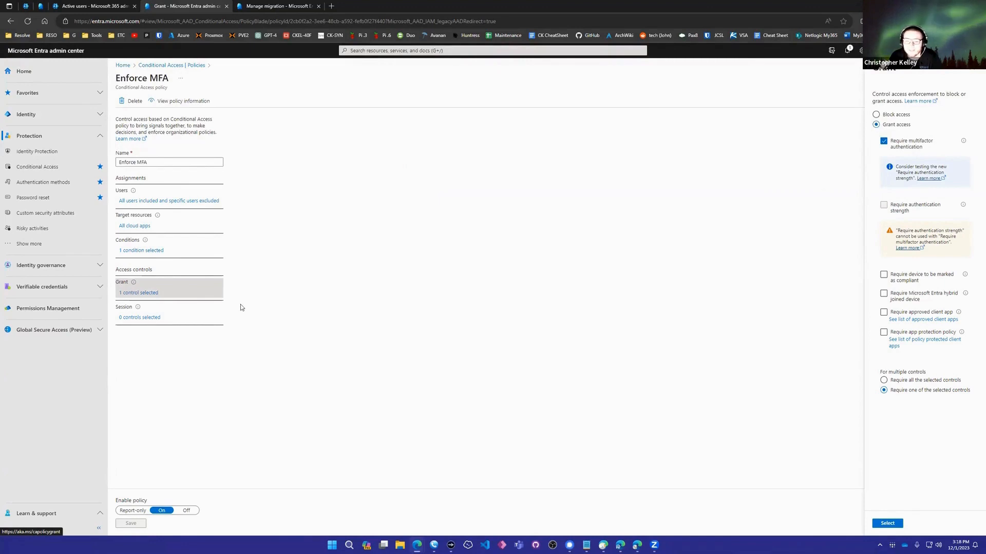
{"action": "left_click", "coordinate": [139, 317]}
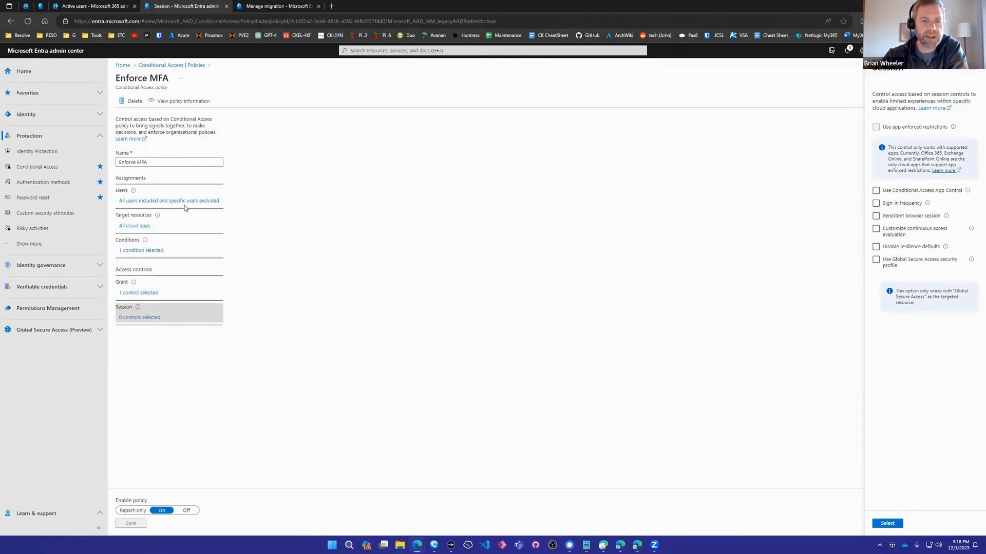
{"action": "left_click", "coordinate": [170, 164]}
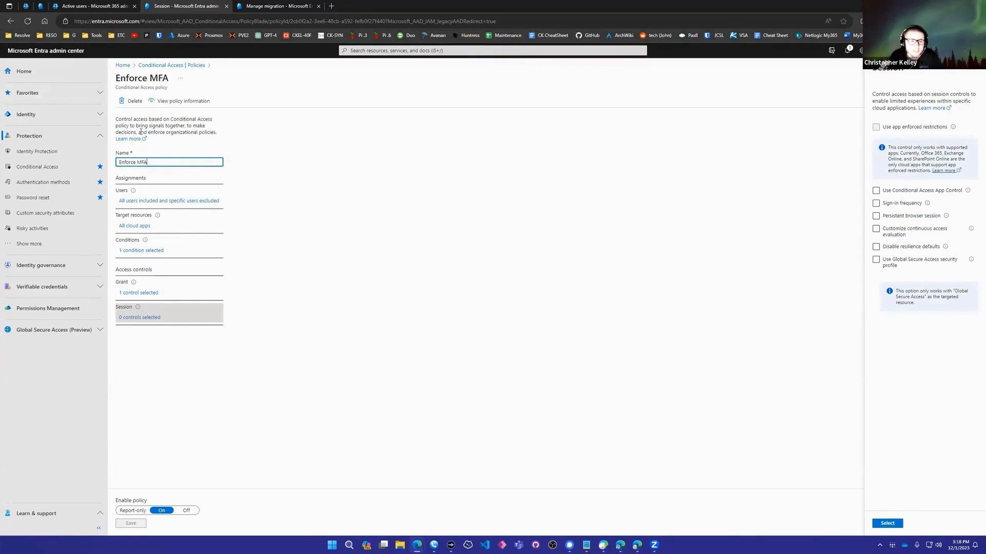
{"action": "left_click", "coordinate": [172, 66]}
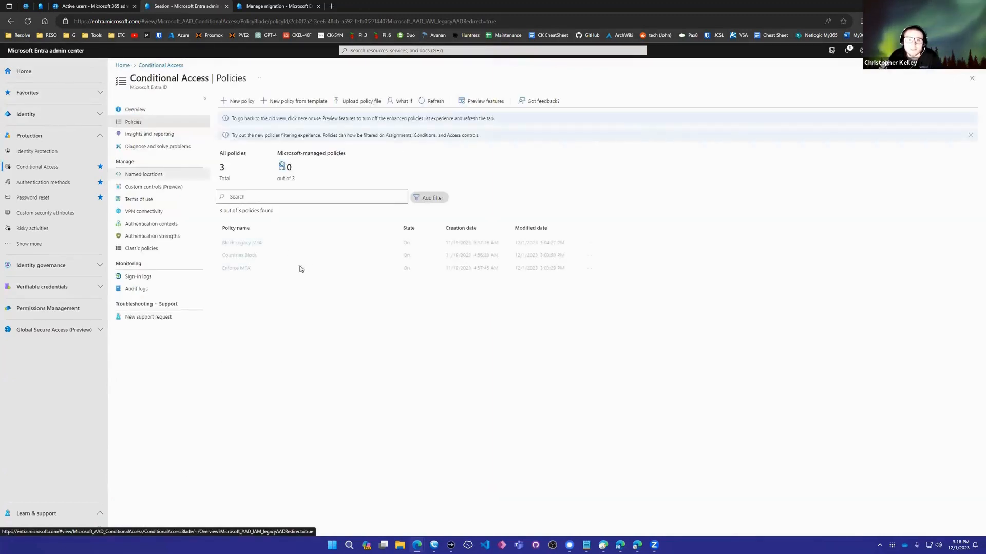
{"action": "left_click", "coordinate": [391, 50]}
{"action": "type", "text": "sign in logs"}
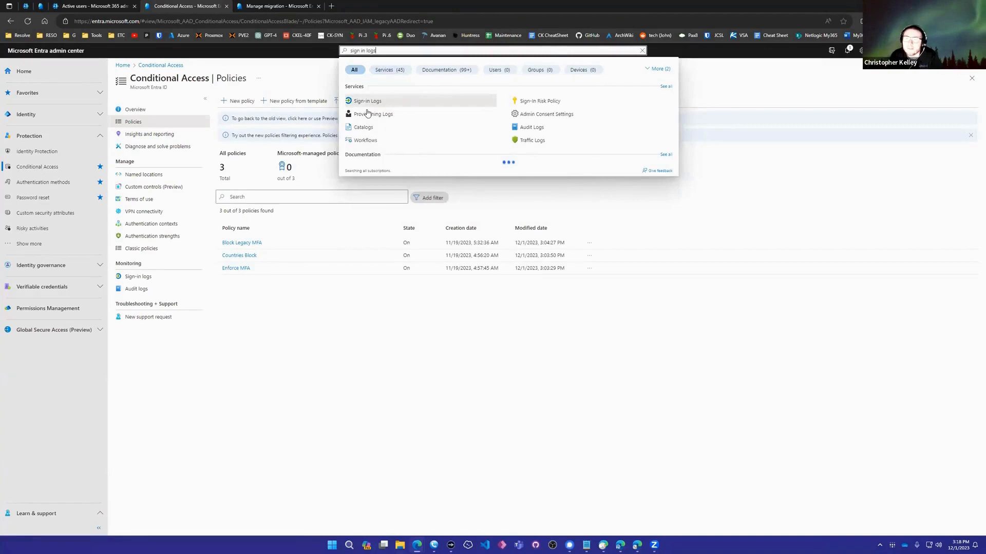
{"action": "left_click", "coordinate": [365, 112]}
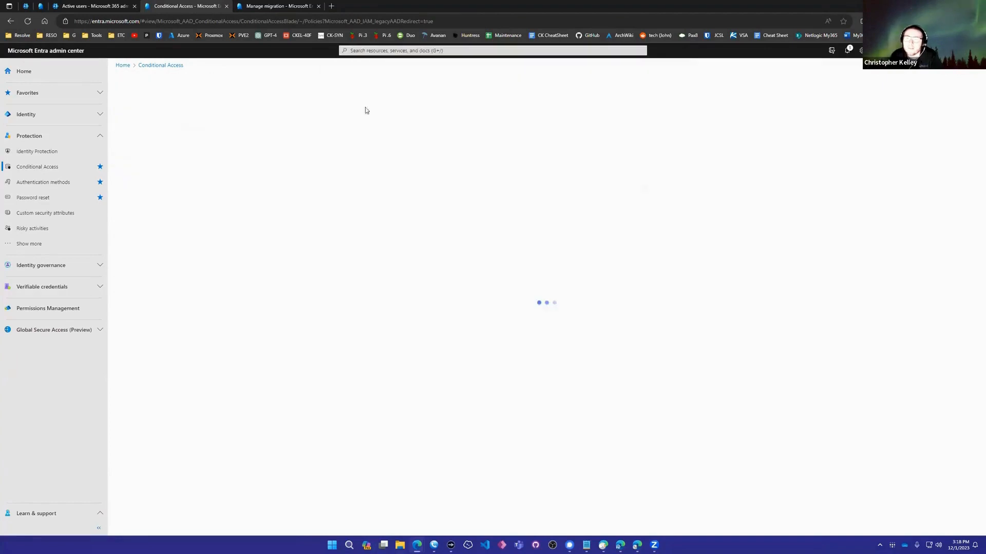
Search the portal for "sign in logs" and open the Sign-in Logs service
{"action": "left_click", "coordinate": [365, 51]}
{"action": "type", "text": "sign in"}
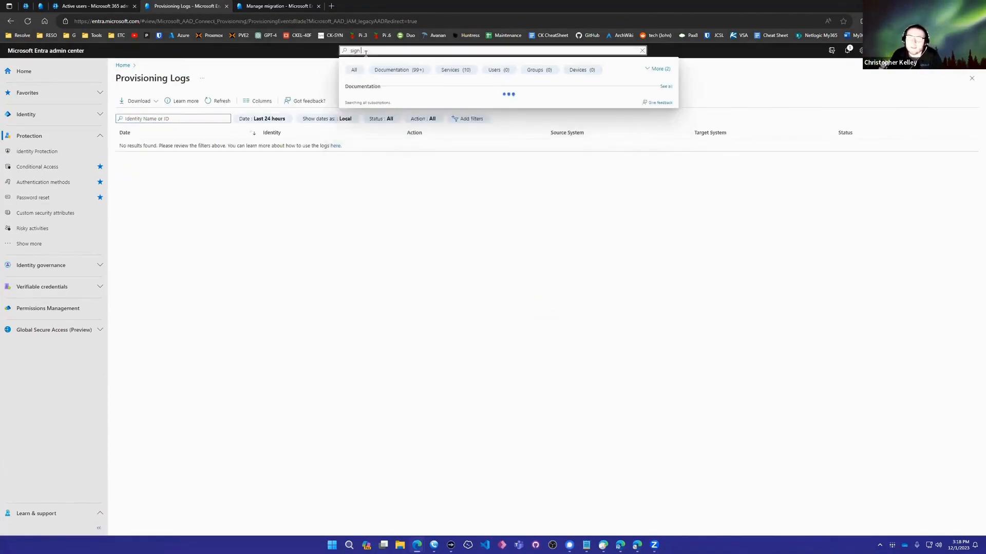
{"action": "type", "text": " logs"}
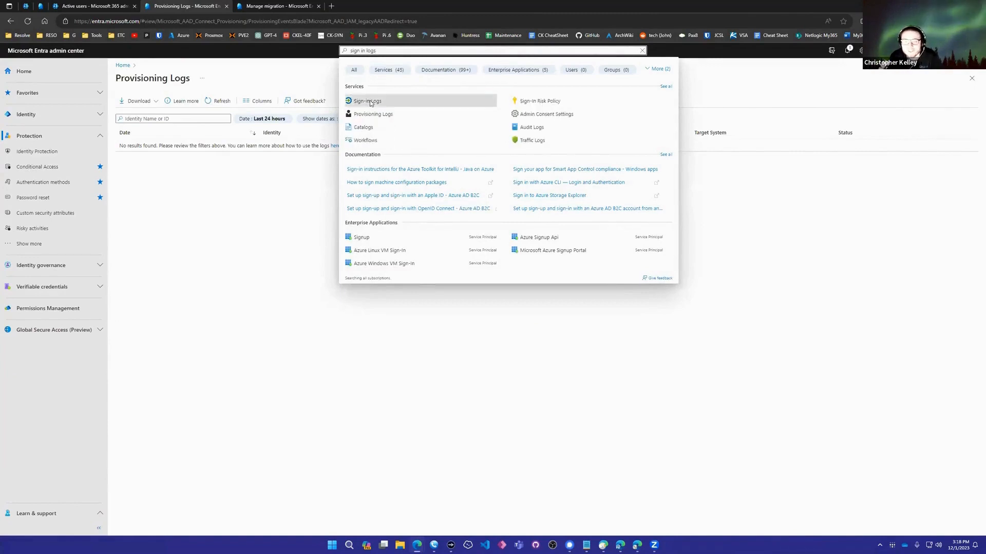
{"action": "left_click", "coordinate": [373, 101]}
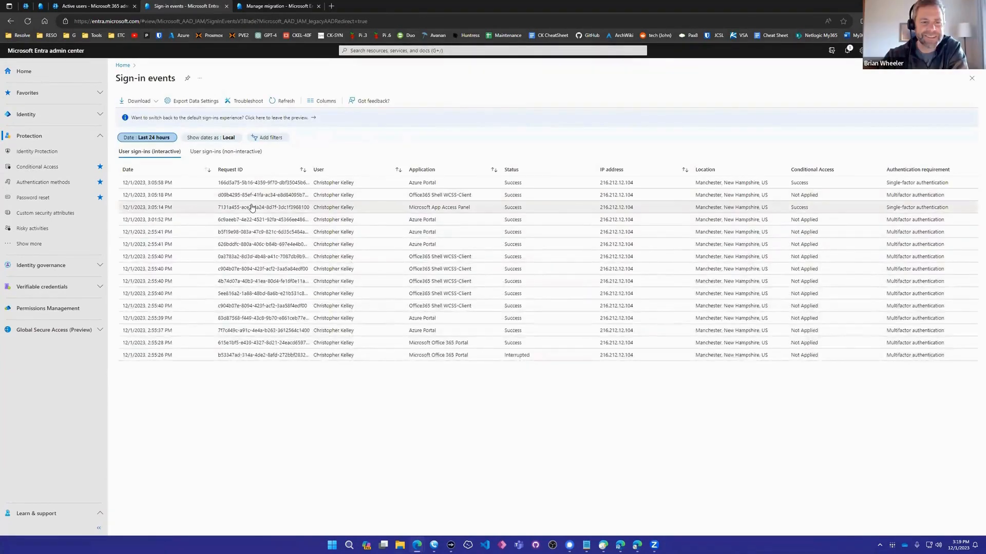
Examine the report-only Conditional Access policy results for the two most recent interactive sign-ins
{"action": "left_click", "coordinate": [254, 185]}
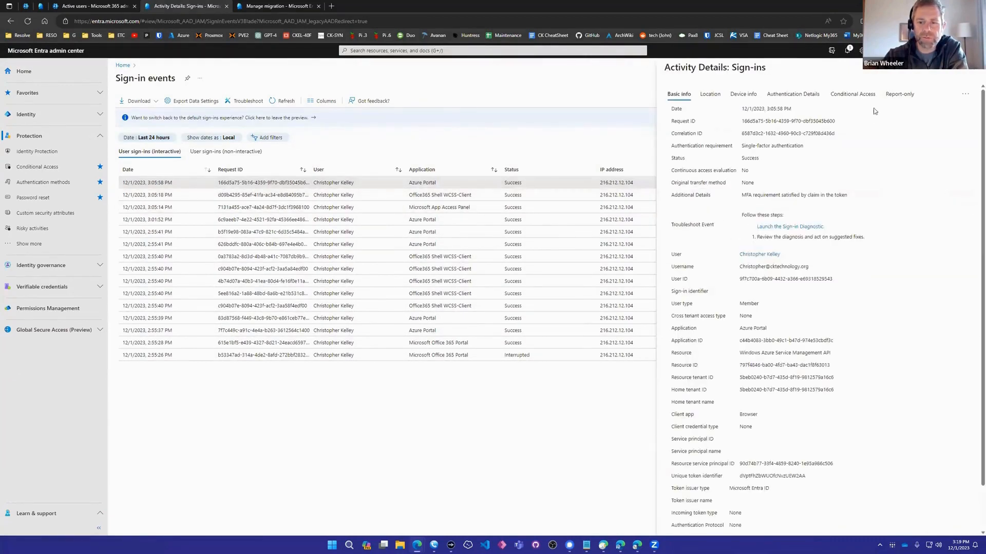
{"action": "left_click", "coordinate": [899, 94]}
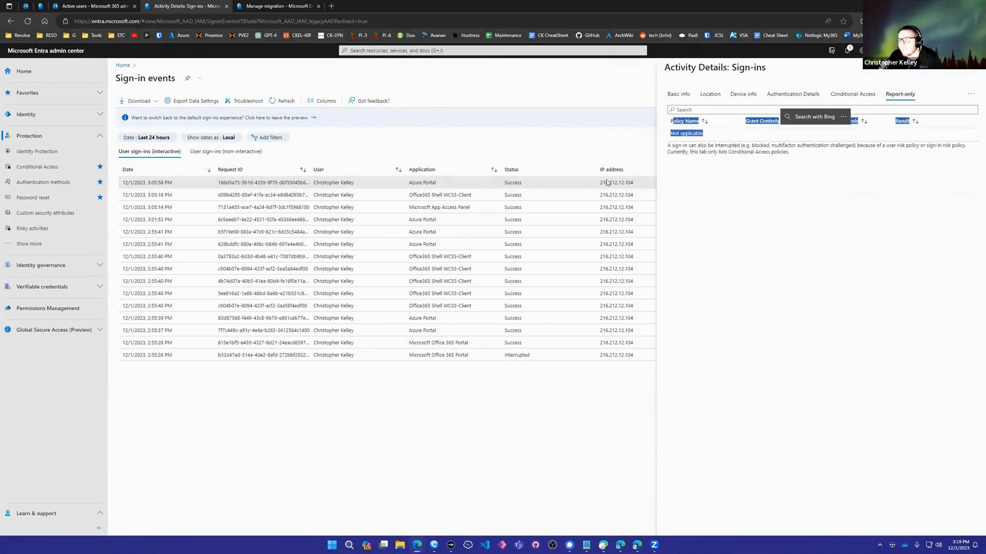
{"action": "left_click", "coordinate": [370, 196]}
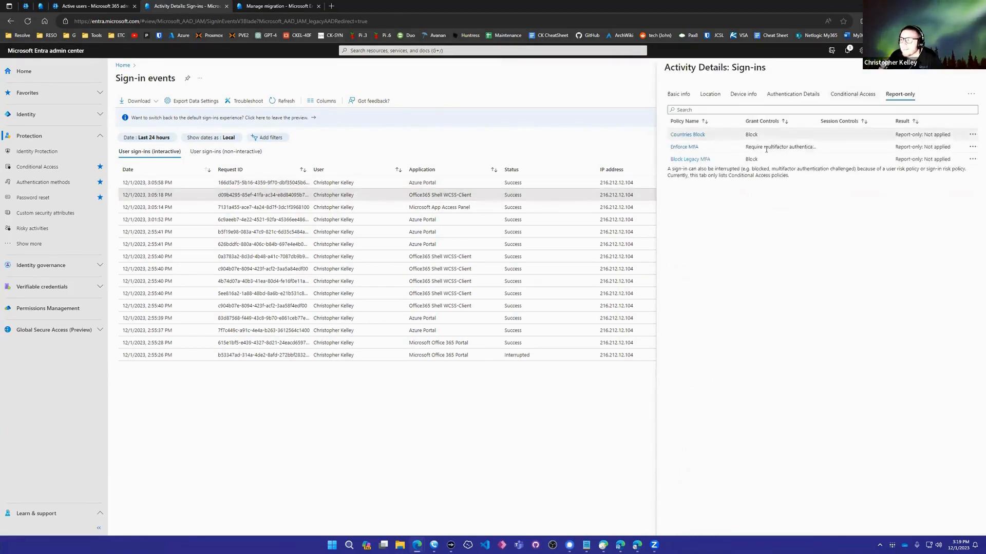
{"action": "left_click_drag", "start_coordinate": [746, 146], "coordinate": [782, 147]}
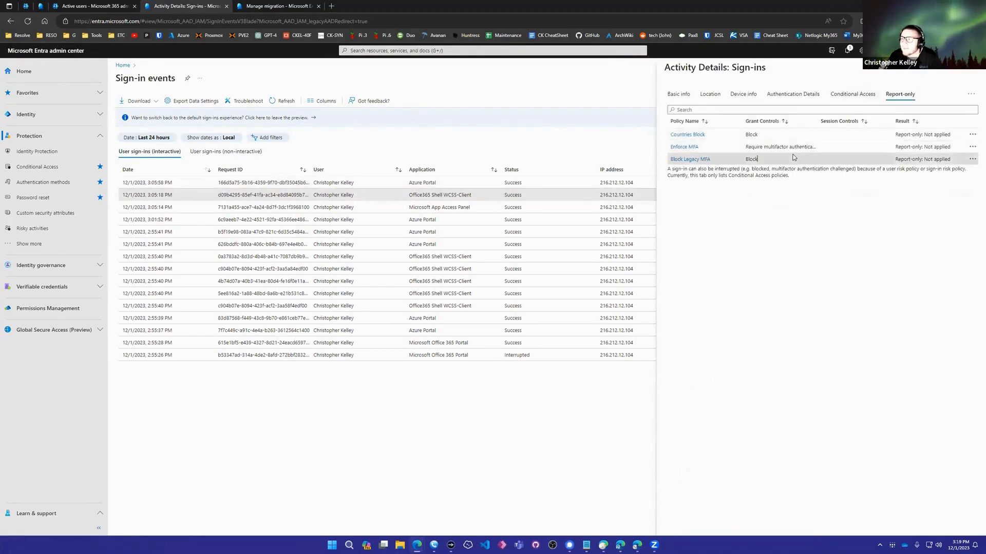
{"action": "double_click", "coordinate": [896, 148]}
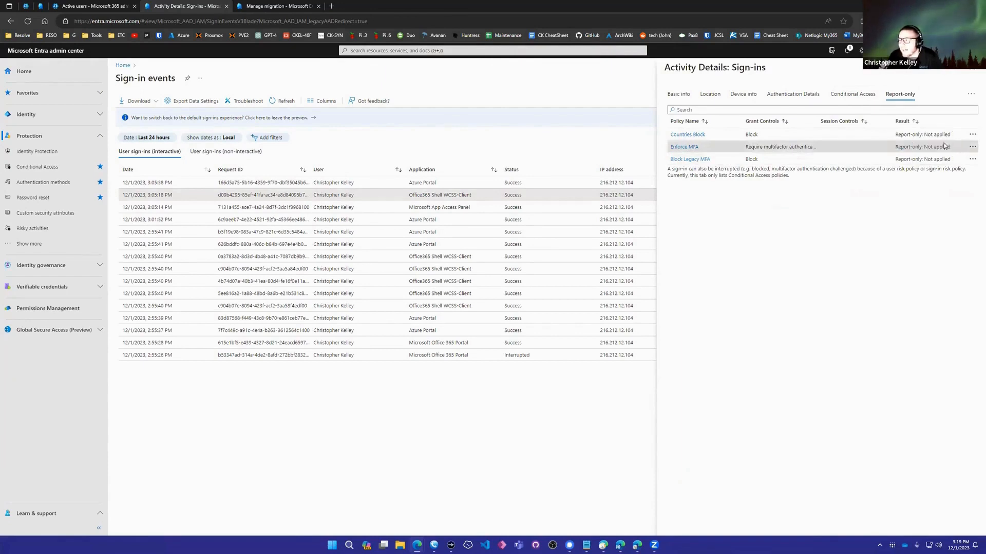
Open the Enforce MFA policy details for the 3:05:18 PM sign-in and expand its location and application evaluations
{"action": "left_click", "coordinate": [686, 149]}
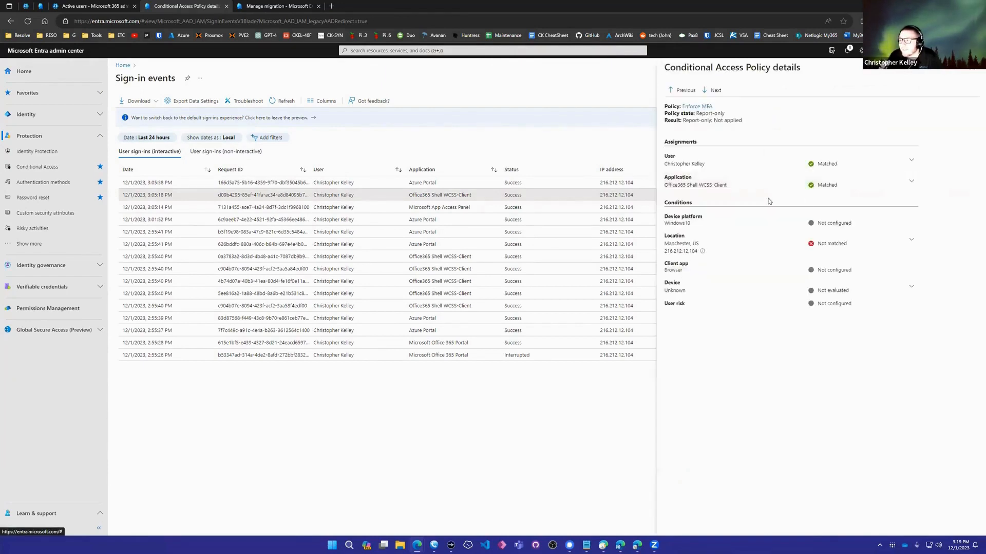
{"action": "left_click", "coordinate": [799, 245]}
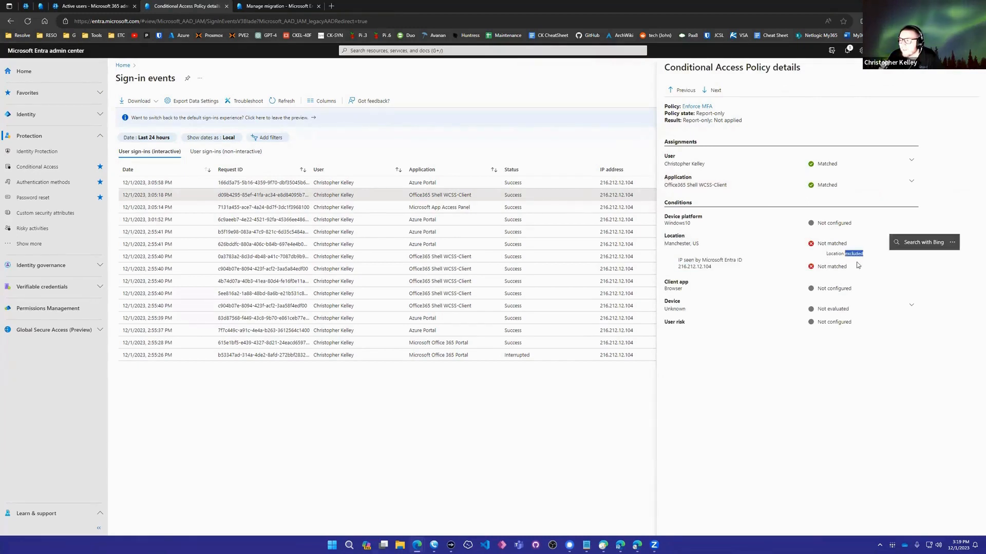
{"action": "left_click", "coordinate": [828, 176]}
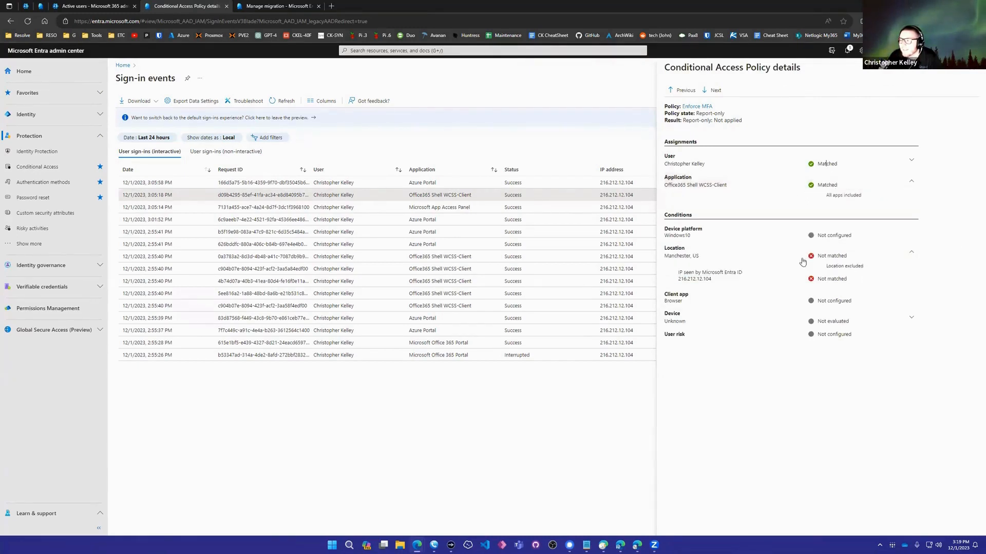
Return to the sign-in events list and open the details of a 2:55:40 PM Office365 Shell WCSS-Client sign-in
{"action": "key", "text": "alt+Left"}
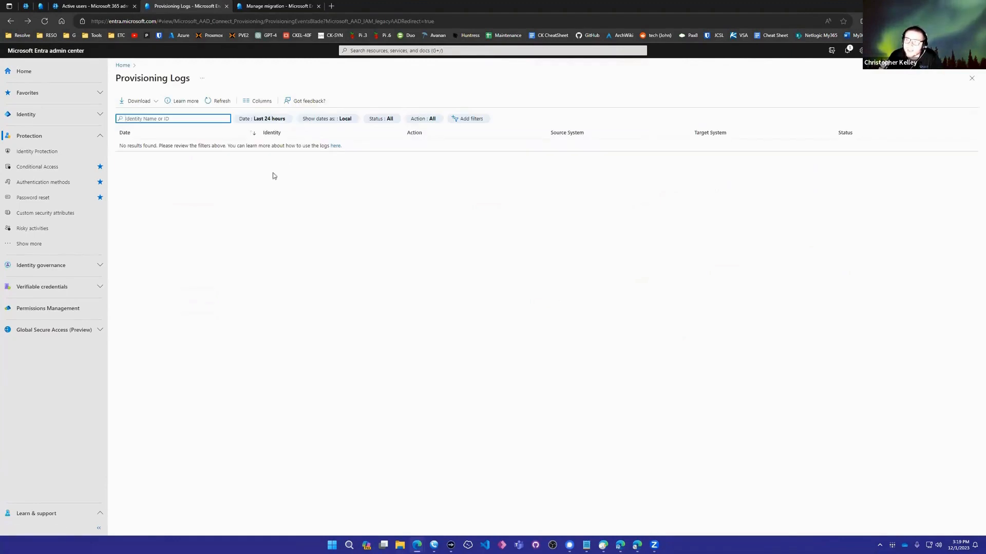
{"action": "key", "text": "alt+Right"}
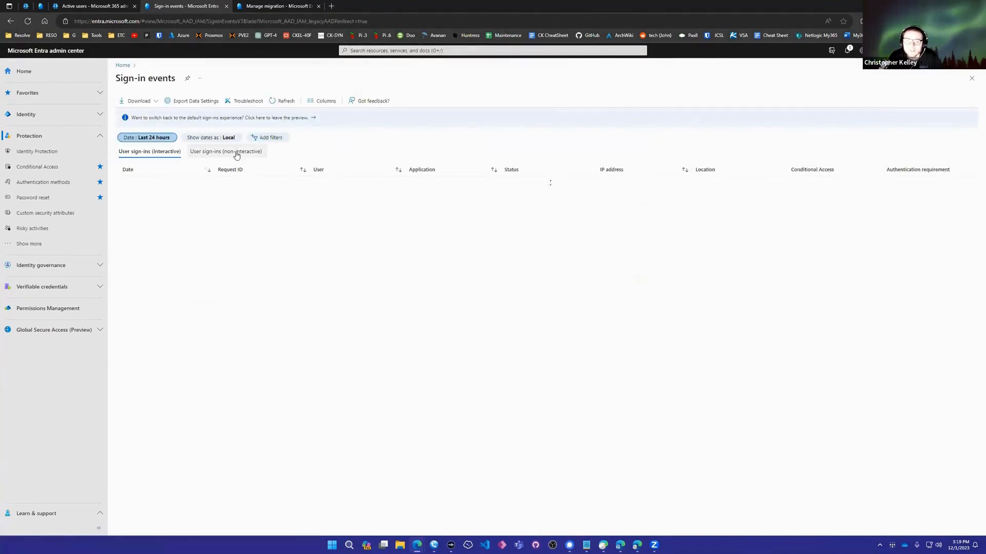
{"action": "left_click", "coordinate": [285, 272]}
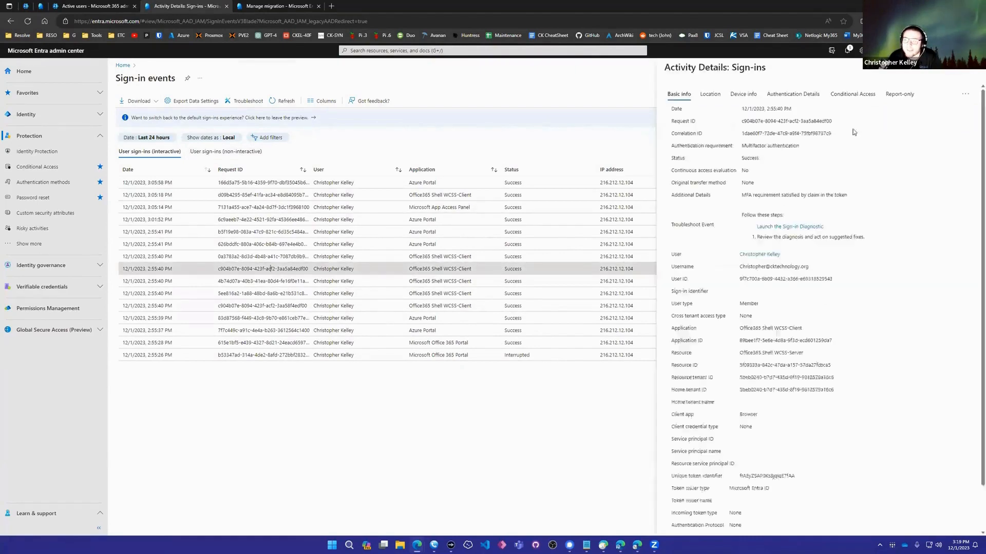
Inspect the report-only Enforce MFA policy details for the opened 2:55:40 PM sign-in, close them and leave the sign-in events
{"action": "left_click", "coordinate": [901, 94]}
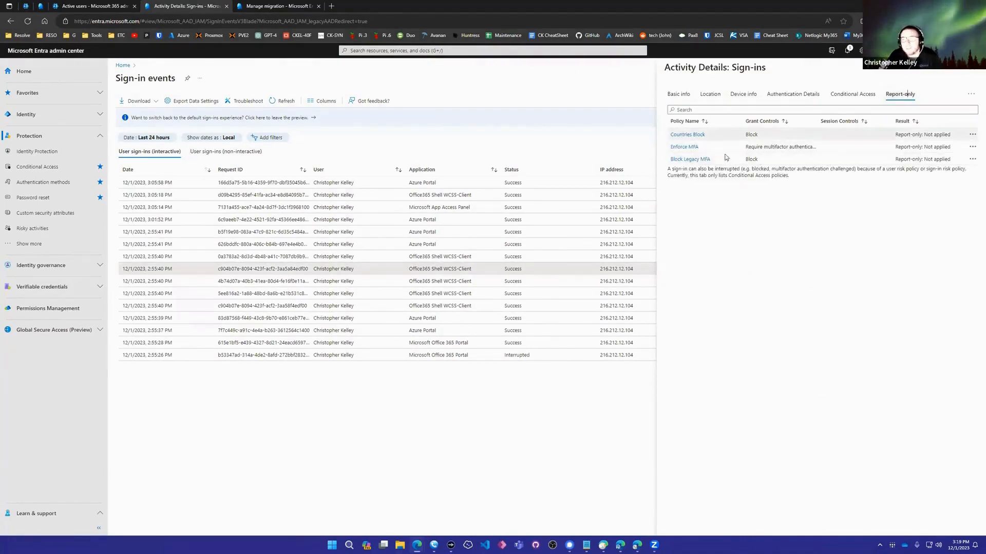
{"action": "left_click", "coordinate": [972, 147]}
{"action": "left_click", "coordinate": [923, 154]}
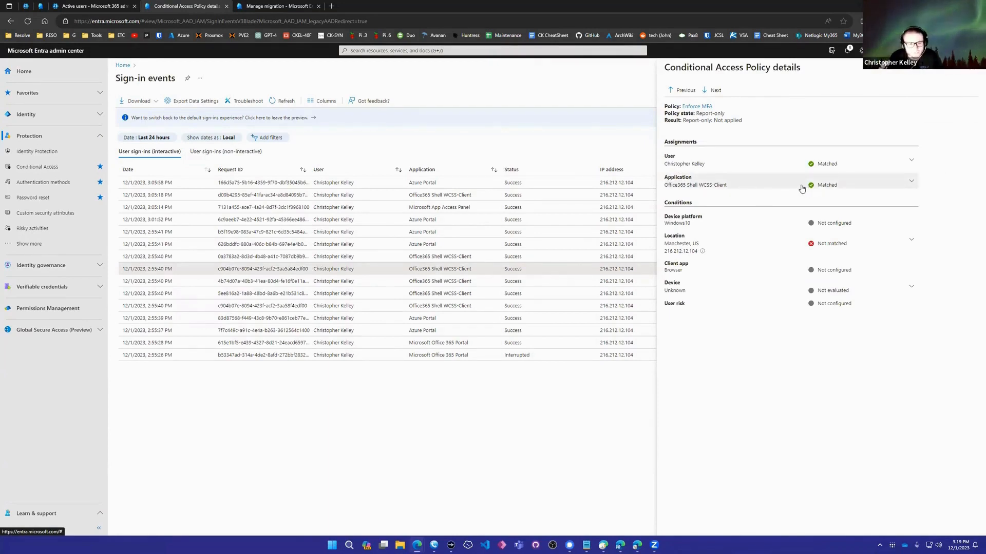
{"action": "left_click", "coordinate": [971, 68]}
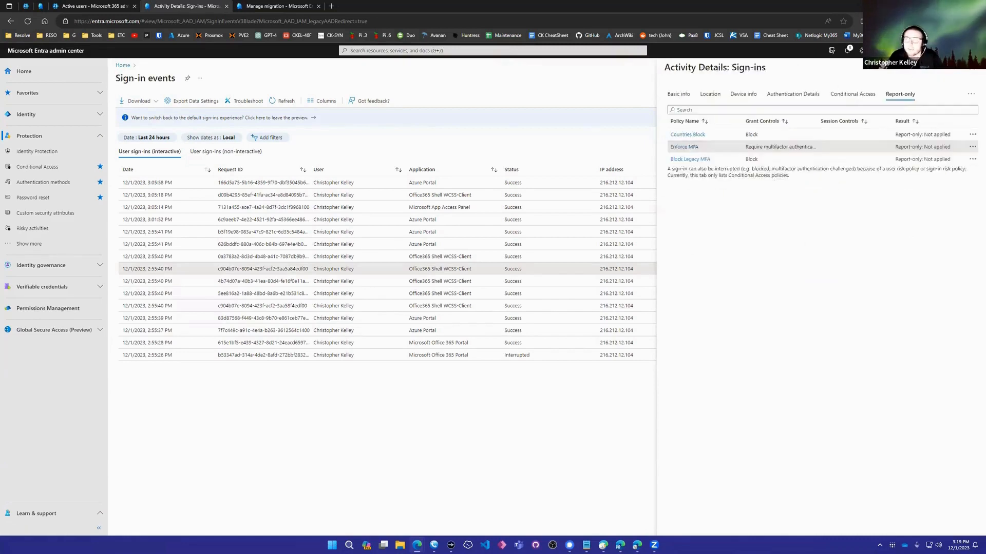
{"action": "left_click", "coordinate": [212, 226]}
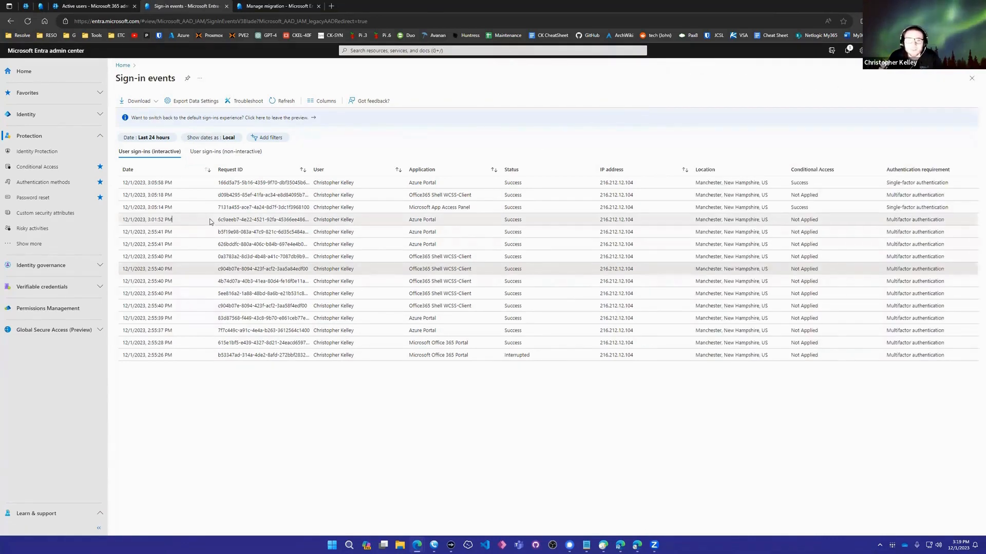
{"action": "key", "text": "alt+Left"}
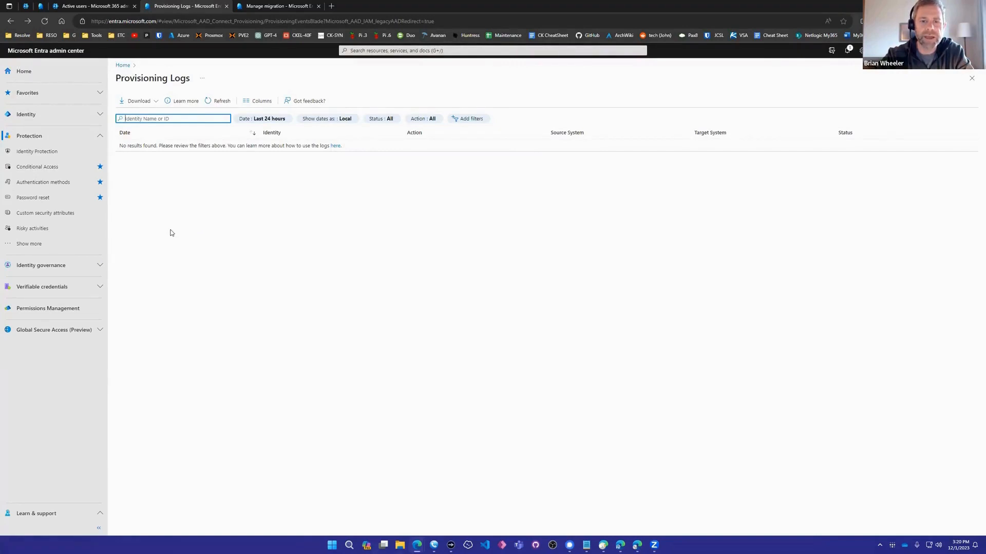
Review the security defaults section of the CK Technology tenant properties and return to the Active users list in the Microsoft 365 admin center
{"action": "left_click", "coordinate": [96, 6]}
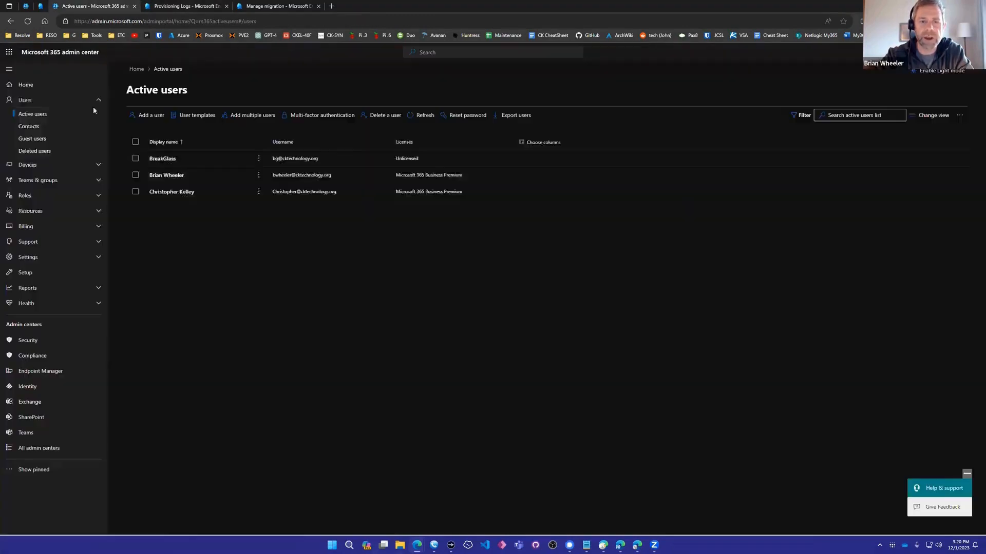
{"action": "left_click", "coordinate": [45, 6]}
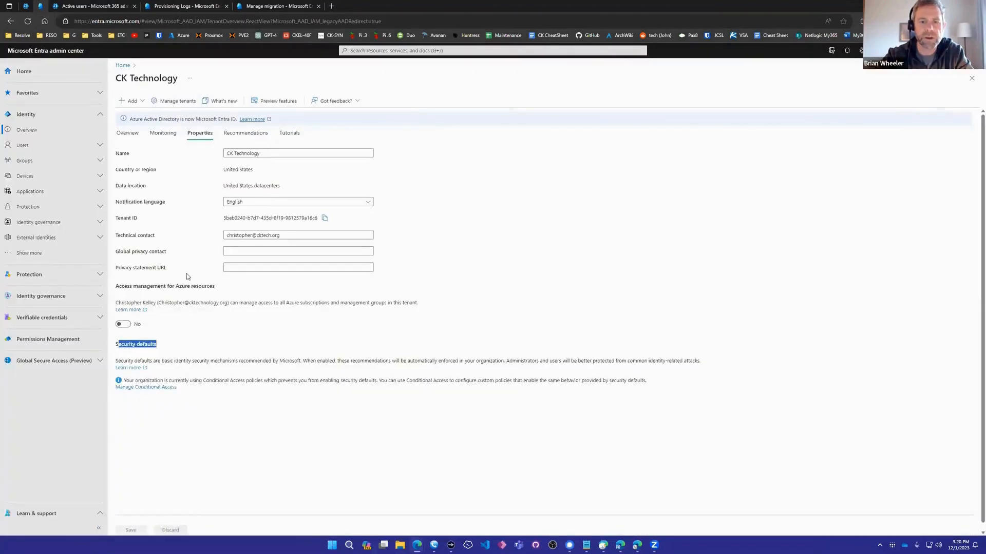
{"action": "left_click", "coordinate": [199, 321]}
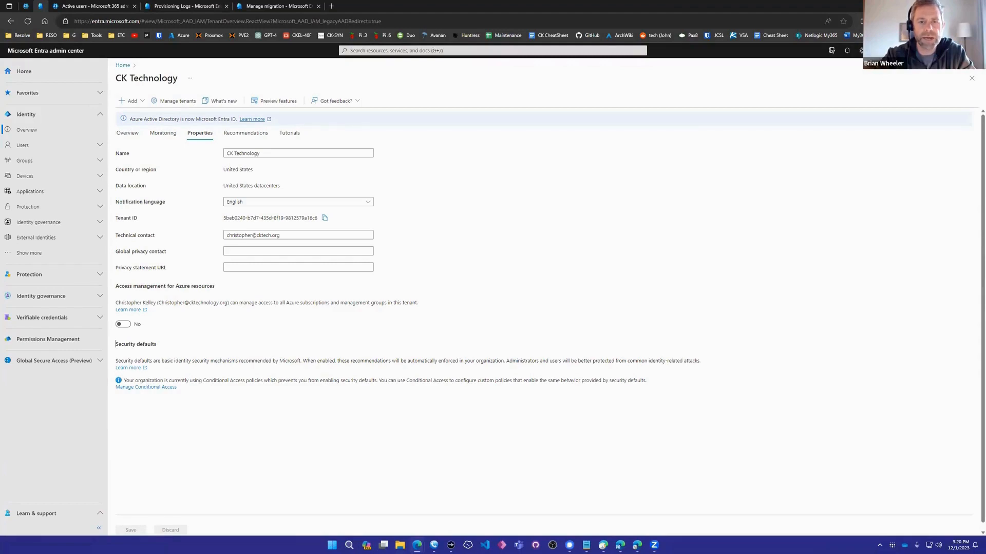
{"action": "left_click", "coordinate": [92, 6]}
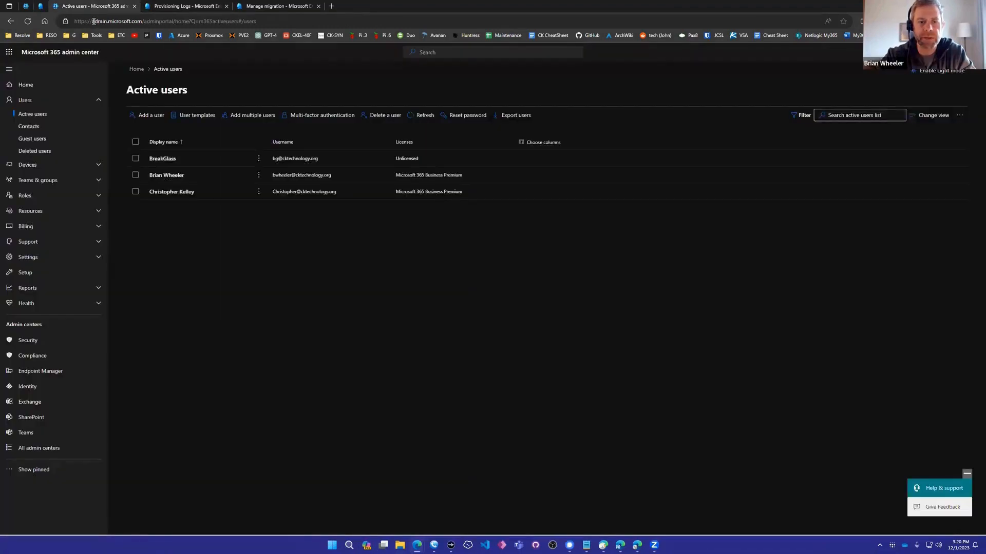